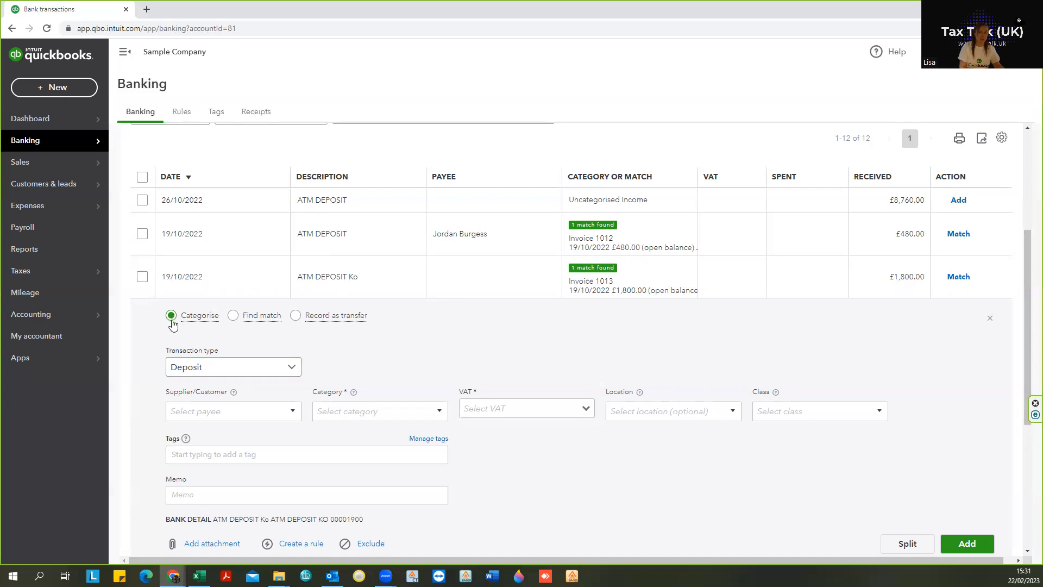
Step: Categorise the ATM DEPOSIT Ko deposit with the matching customer as payee and Debtors as category
{"action": "left_click", "coordinate": [182, 414]}
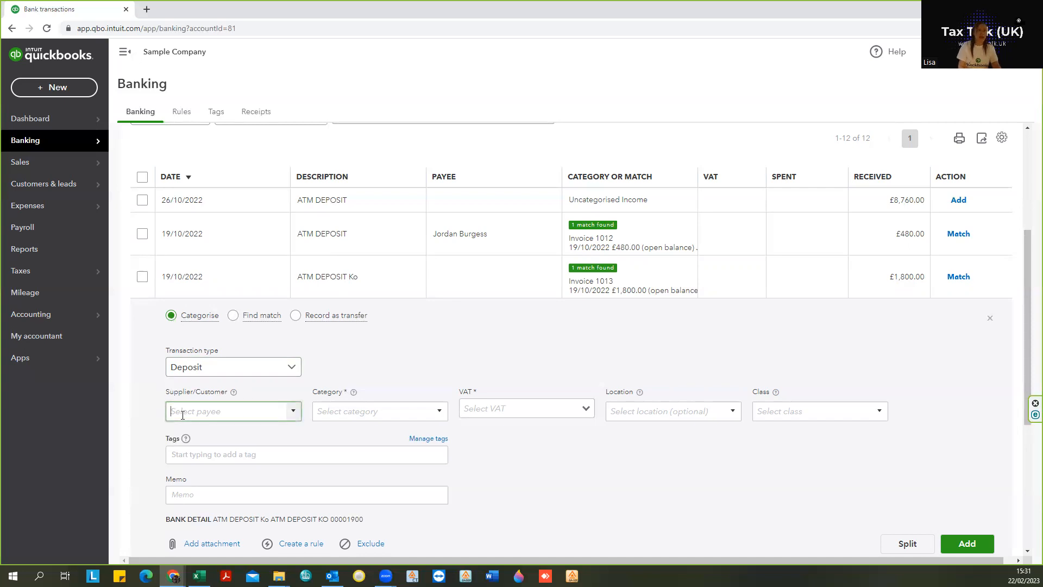
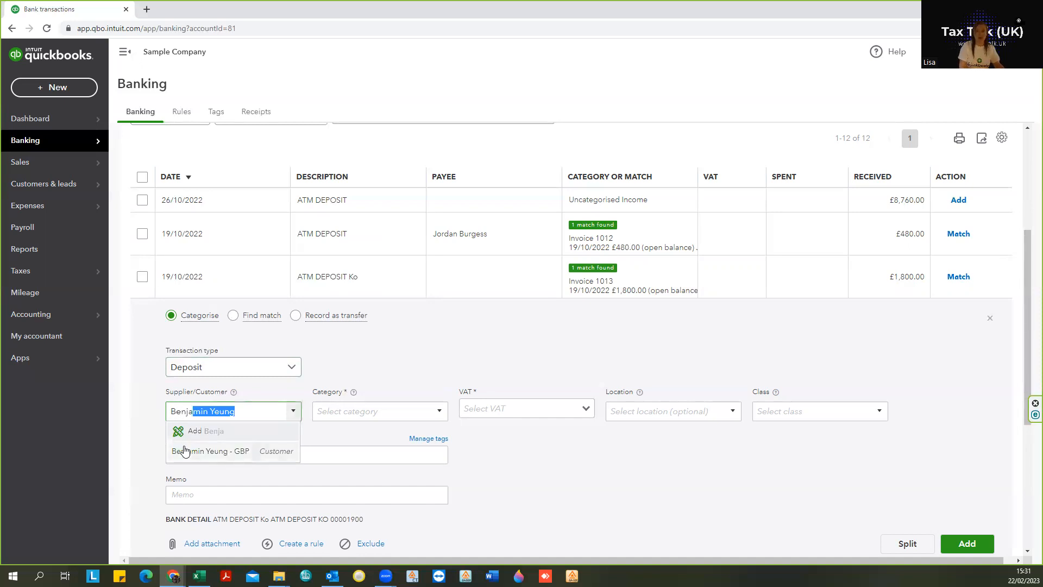
{"action": "left_click", "coordinate": [183, 450]}
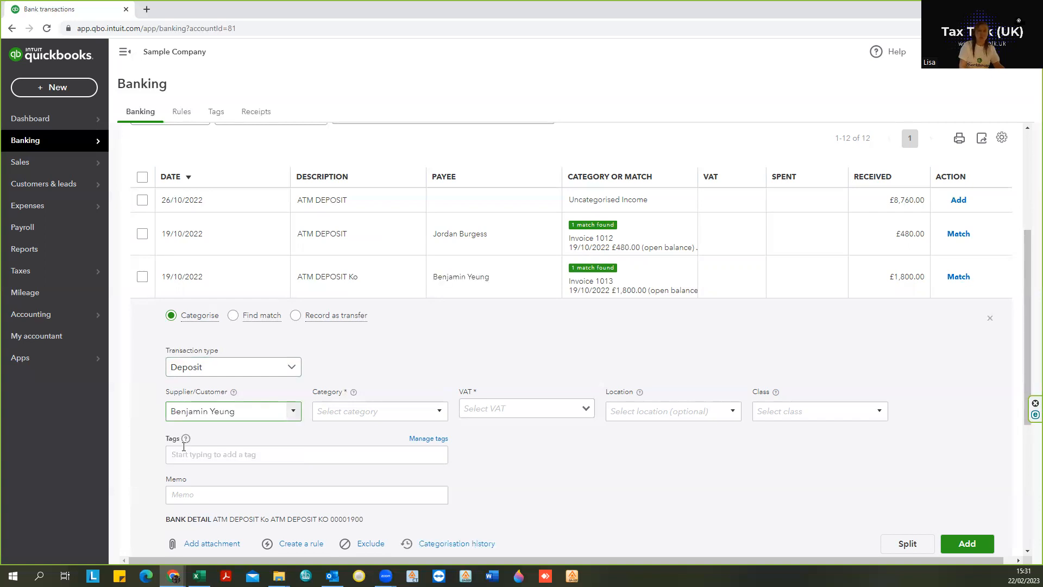
{"action": "left_click", "coordinate": [335, 411]}
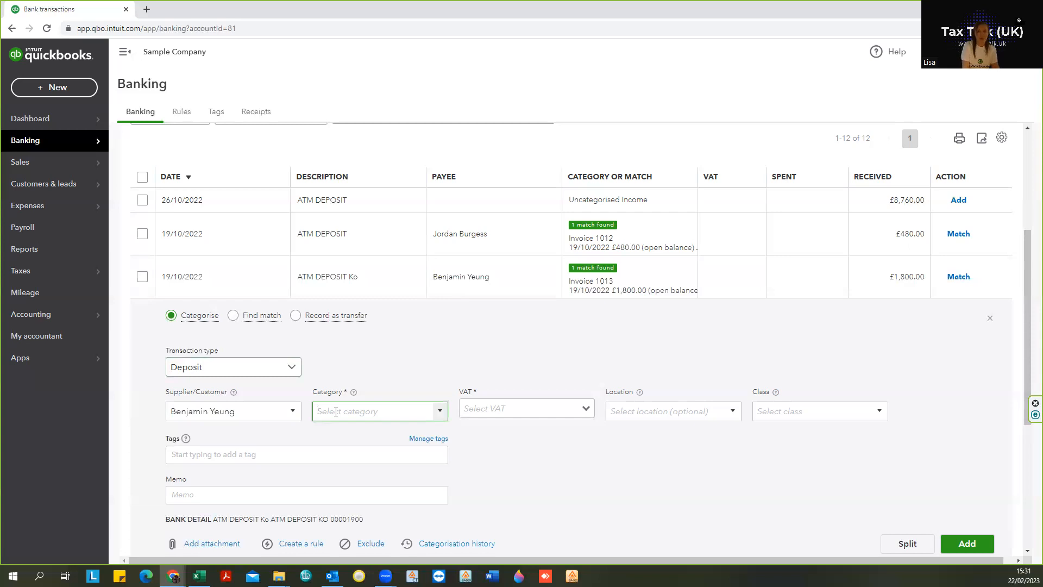
{"action": "type", "text": "Debtors"}
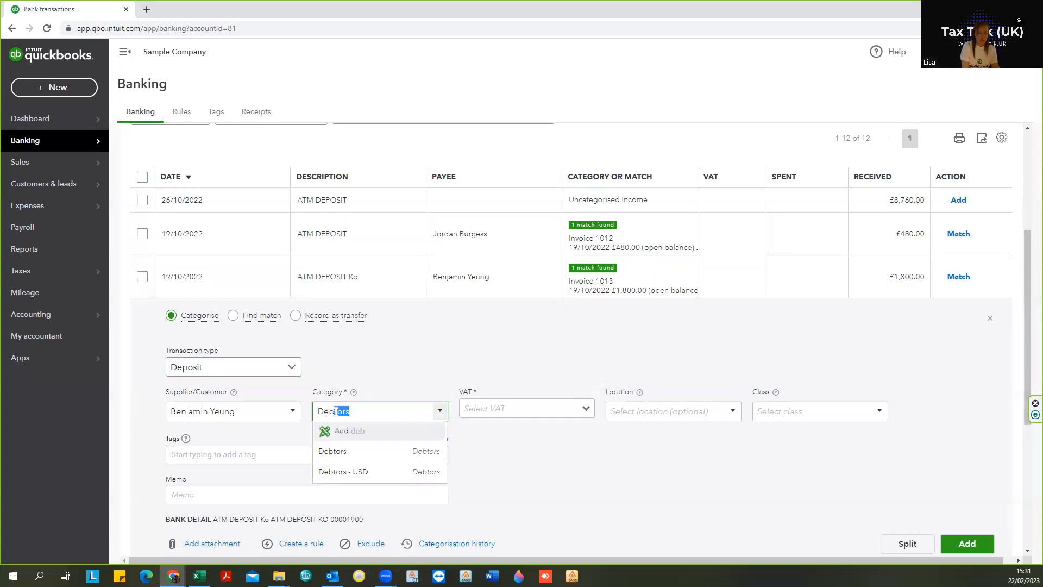
{"action": "left_click", "coordinate": [325, 451]}
Step: Set VAT to No VAT (0% Sales) and accept it as the default tax code for Debtors
{"action": "left_click", "coordinate": [478, 408]}
{"action": "type", "text": "no VAT (0% Sales"}
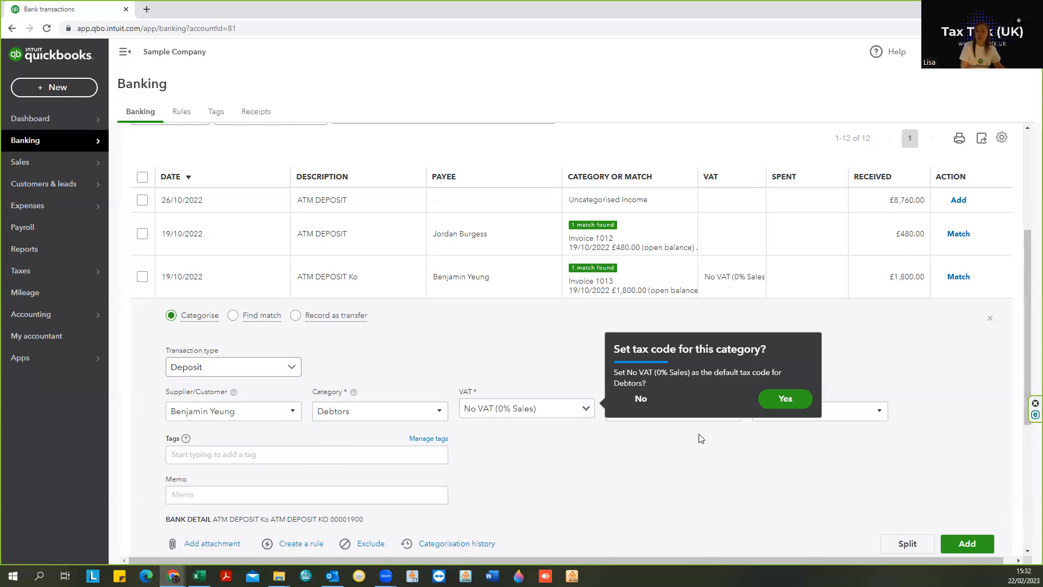
{"action": "left_click", "coordinate": [763, 404]}
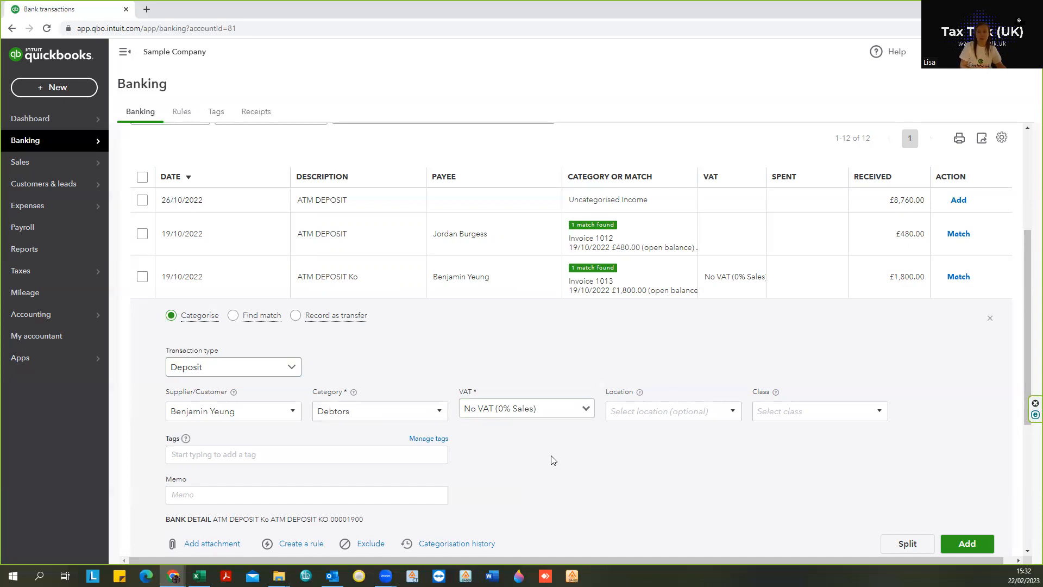
Step: Switch the ATM DEPOSIT Ko transaction to Find match and open the search for other matches
{"action": "scroll", "coordinate": [552, 459], "scroll_direction": "down", "scroll_amount": 1}
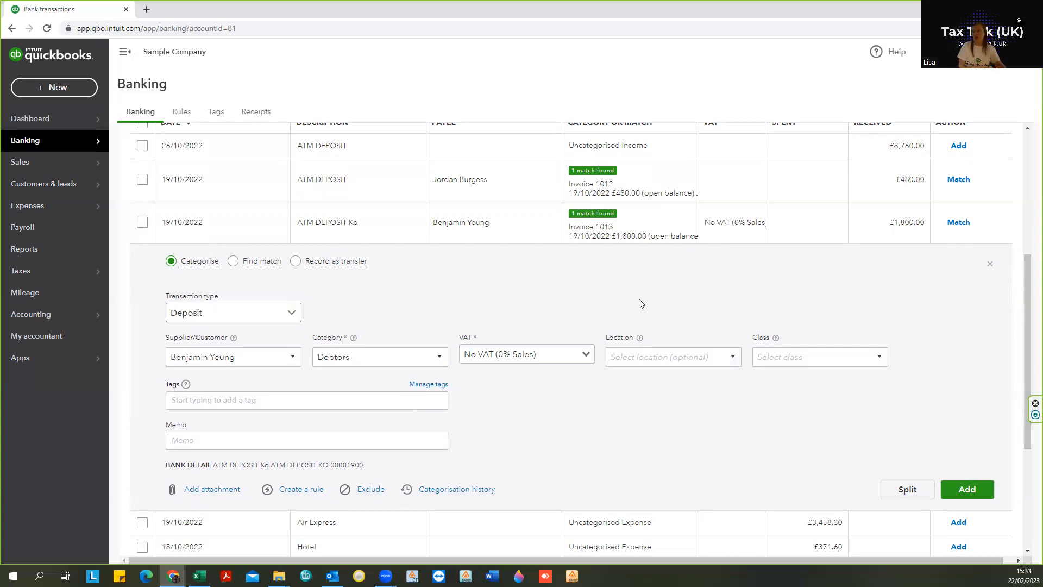
{"action": "left_click", "coordinate": [233, 260]}
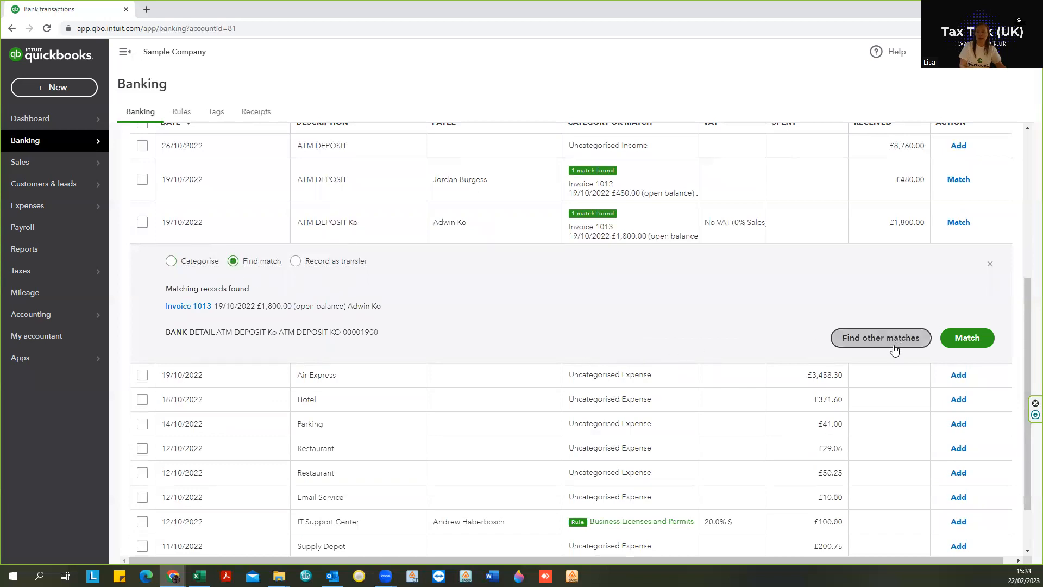
{"action": "left_click", "coordinate": [876, 337]}
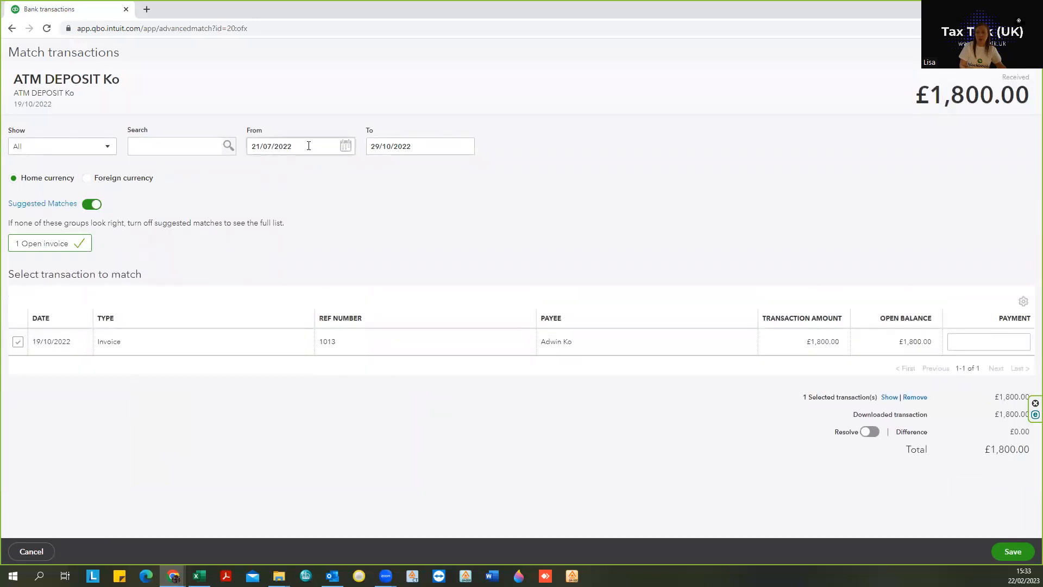
Step: Search the matching transactions for "benja" and turn off Suggested Matches
{"action": "left_click", "coordinate": [303, 147]}
{"action": "left_click", "coordinate": [303, 147]}
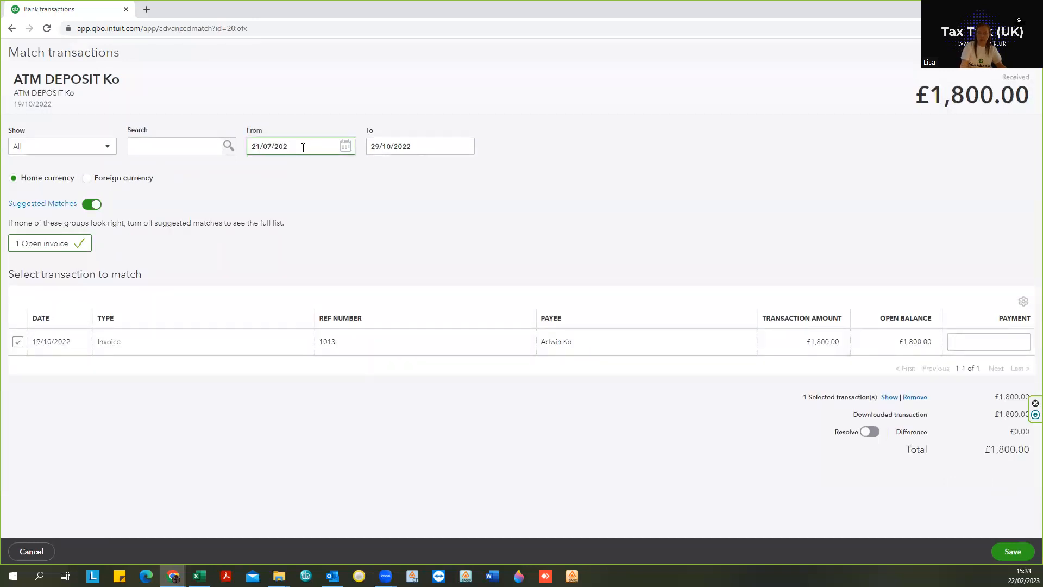
{"action": "left_click", "coordinate": [163, 139]}
{"action": "type", "text": "benja"}
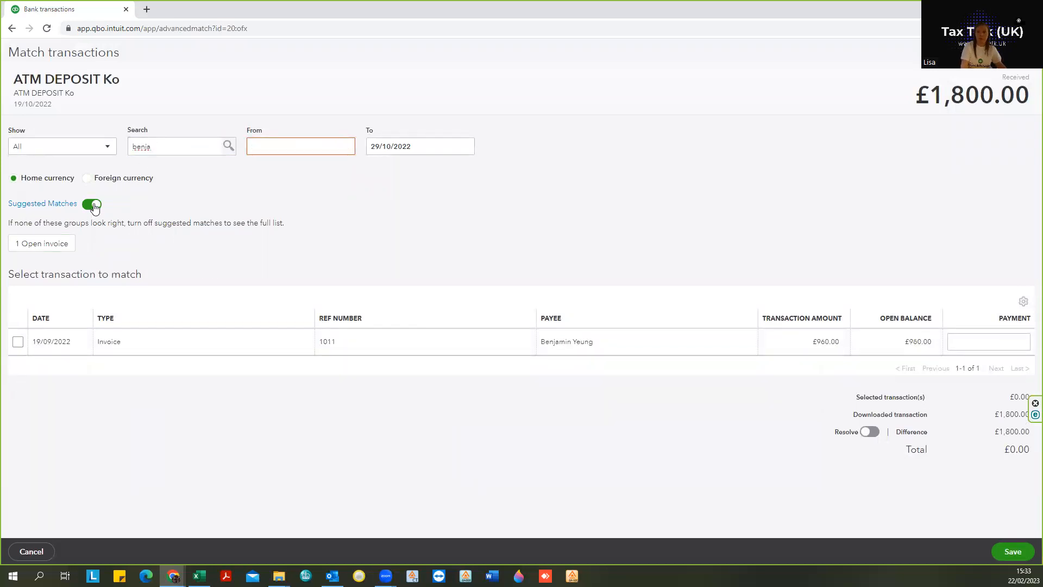
{"action": "left_click", "coordinate": [93, 205]}
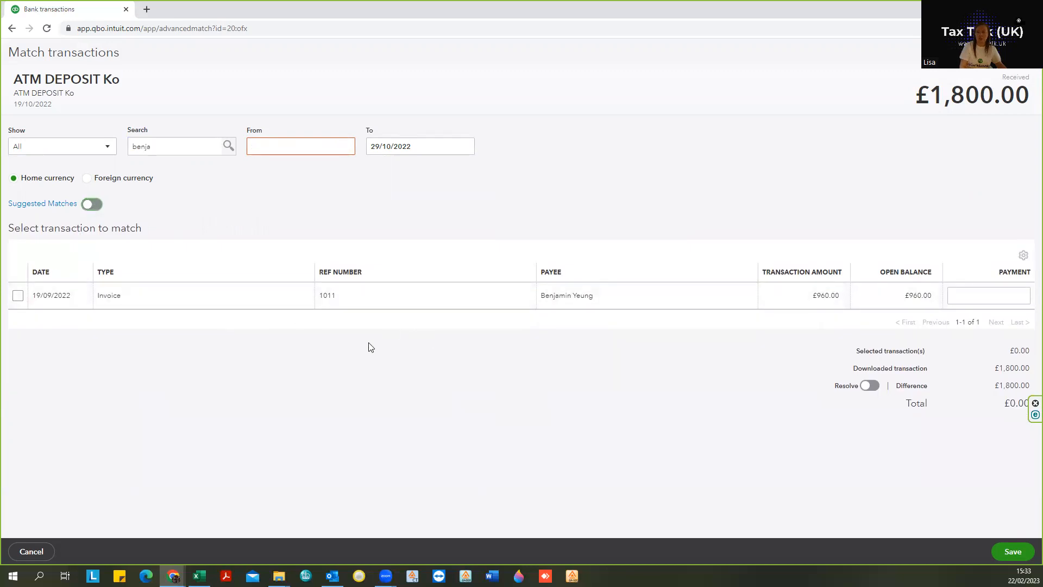
Step: Tick invoice 1011 and re-enter the From date as 21/07/2022
{"action": "left_click", "coordinate": [17, 298]}
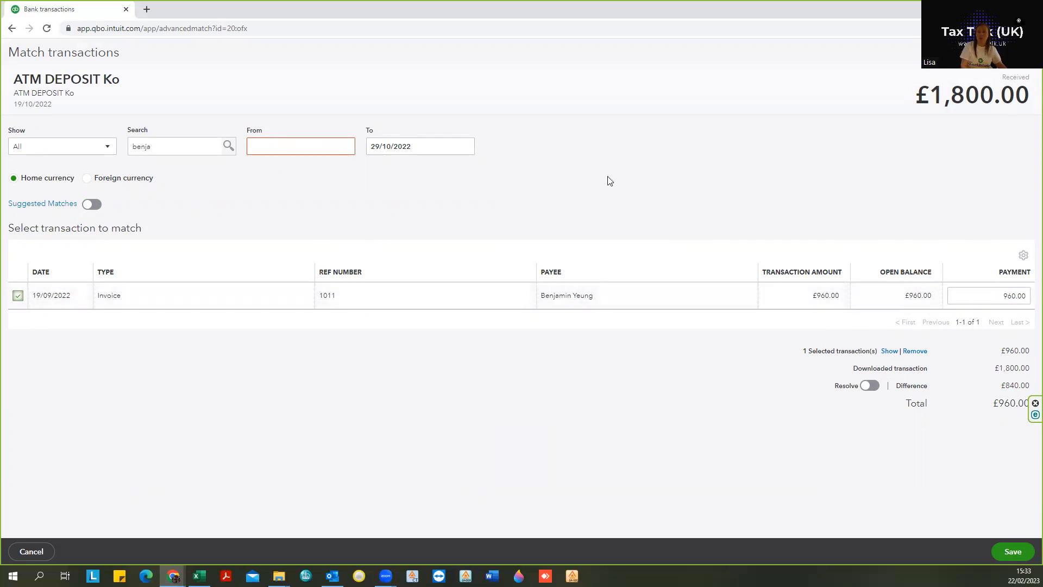
{"action": "left_click", "coordinate": [298, 143]}
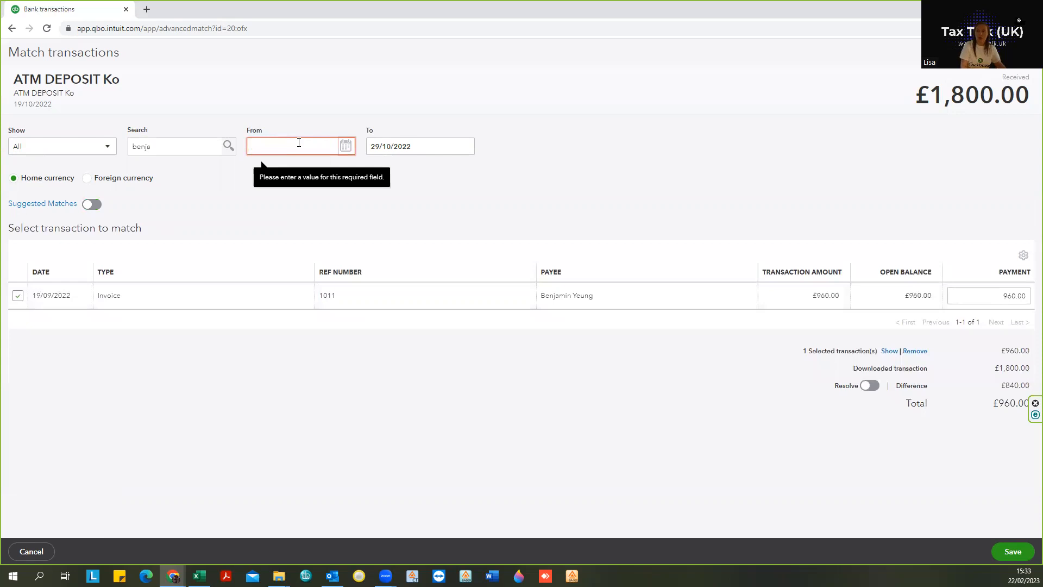
{"action": "left_click", "coordinate": [342, 147]}
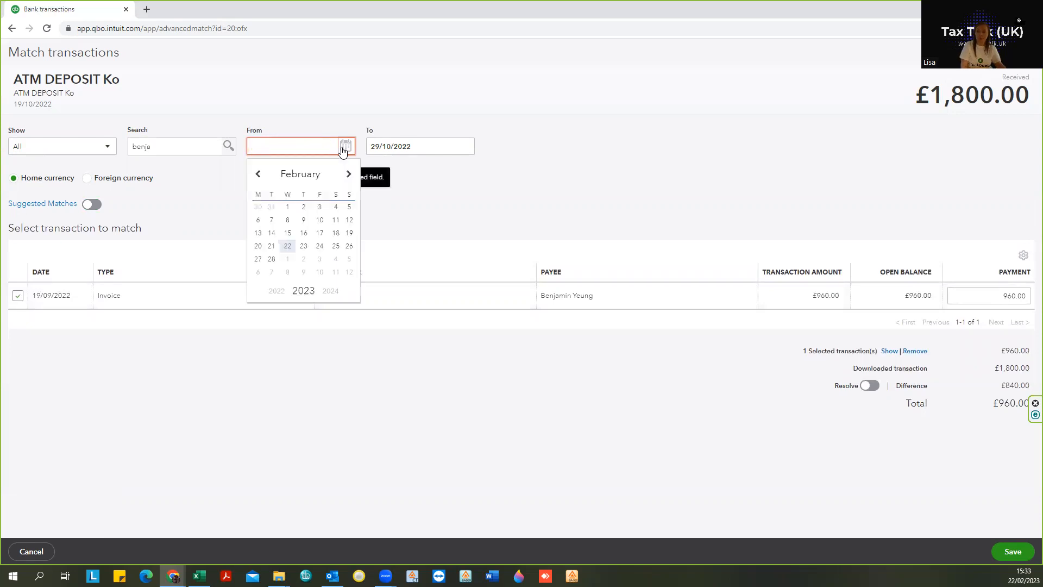
{"action": "left_click", "coordinate": [343, 147]}
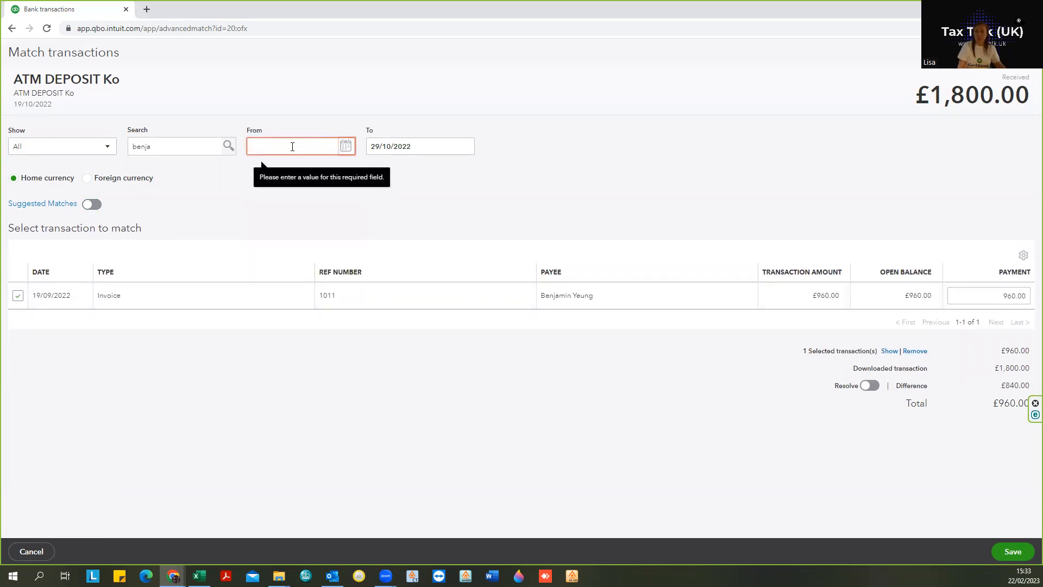
{"action": "type", "text": "21/0"}
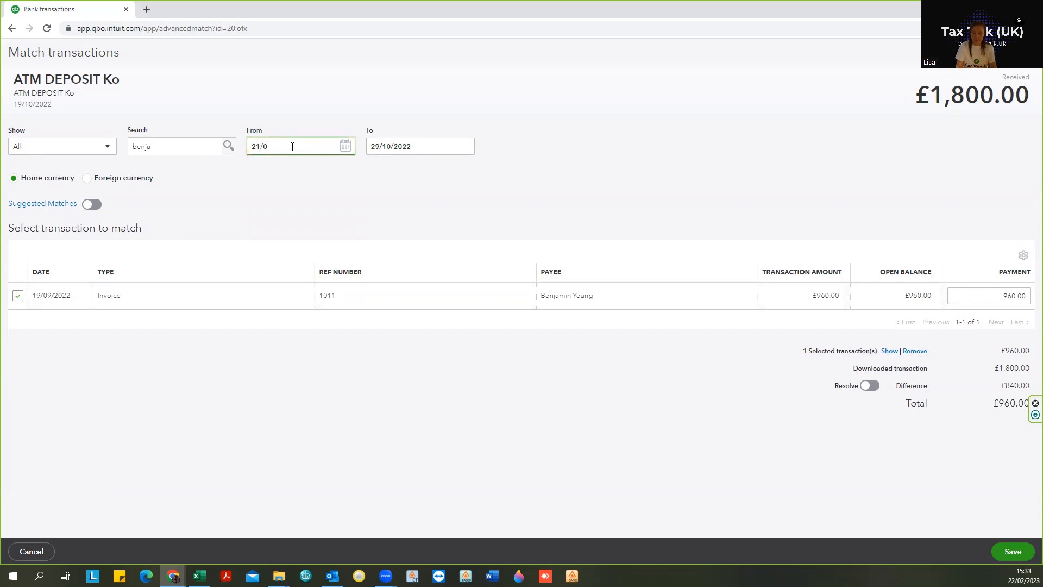
{"action": "type", "text": "7/2022"}
{"action": "key", "text": "Tab"}
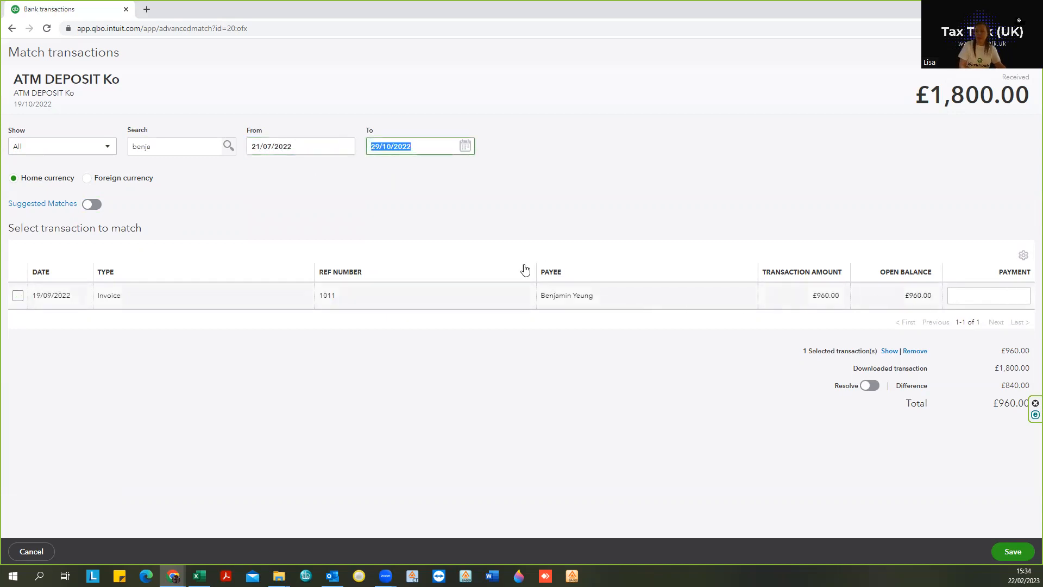
Step: Select invoice 1011 with a £960.00 payment and turn on Resolve for the difference
{"action": "left_click", "coordinate": [18, 296]}
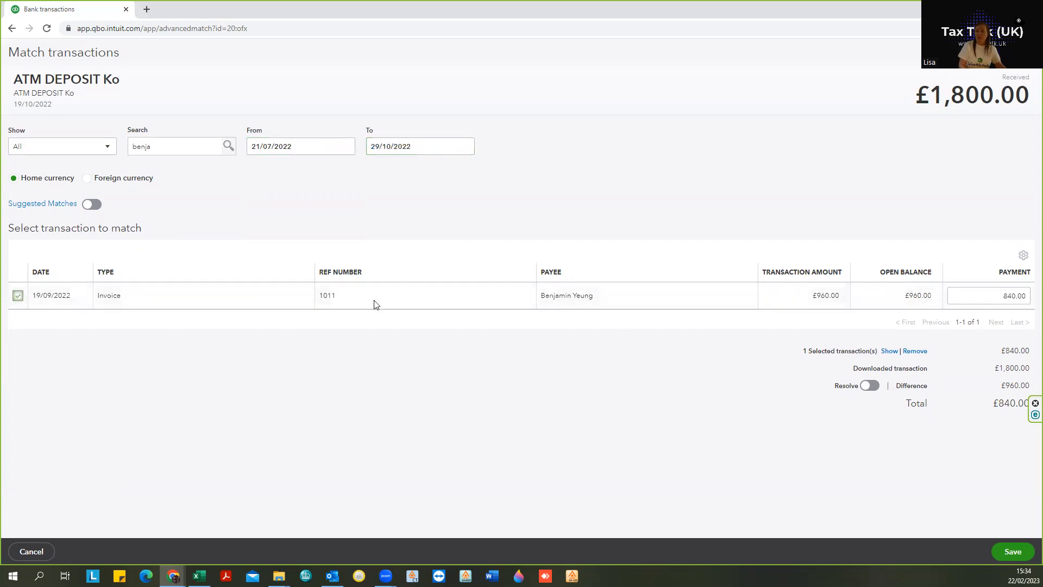
{"action": "left_click", "coordinate": [18, 297]}
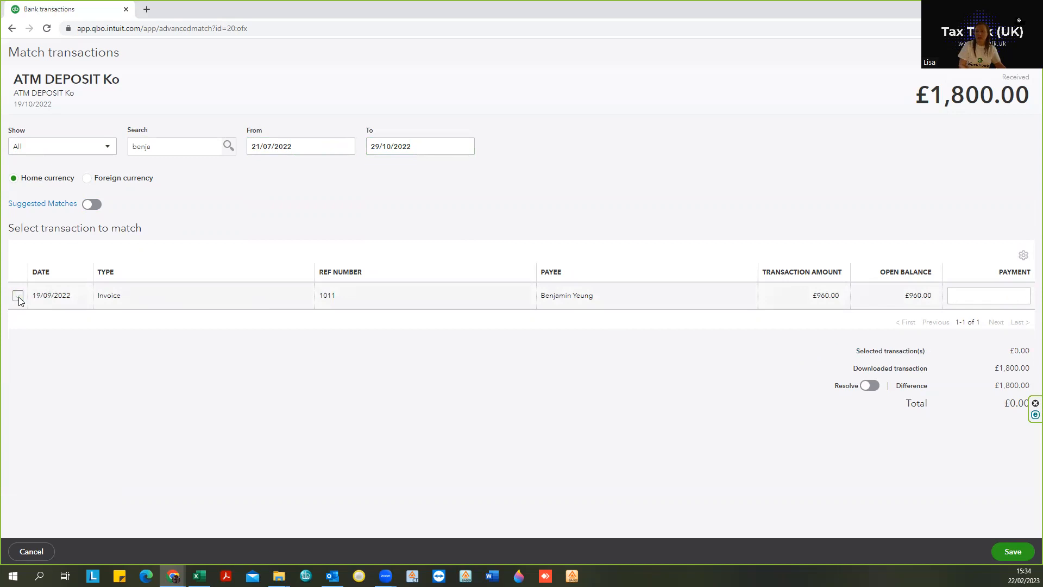
{"action": "left_click", "coordinate": [18, 296]}
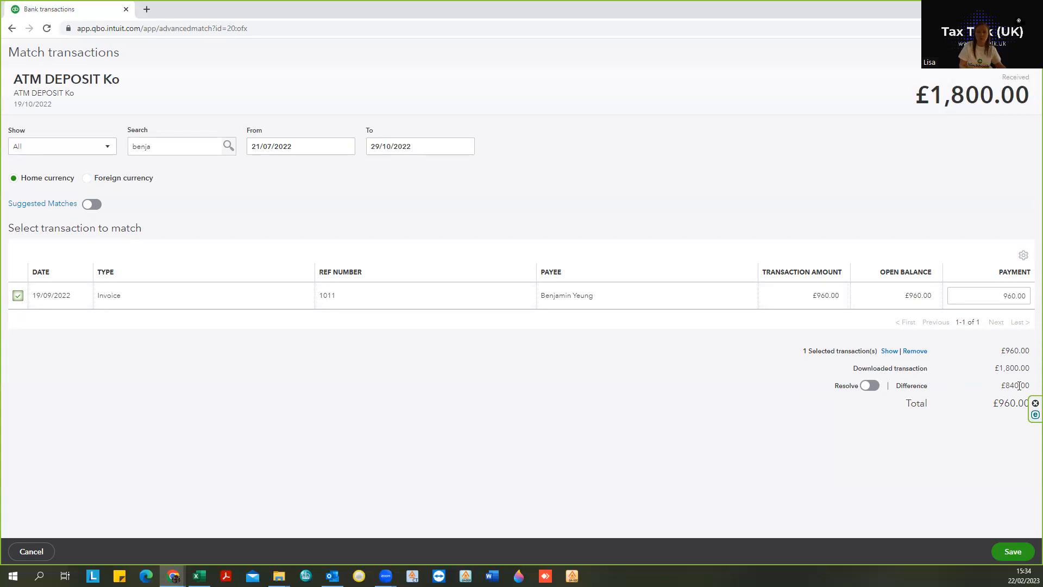
{"action": "left_click", "coordinate": [873, 385]}
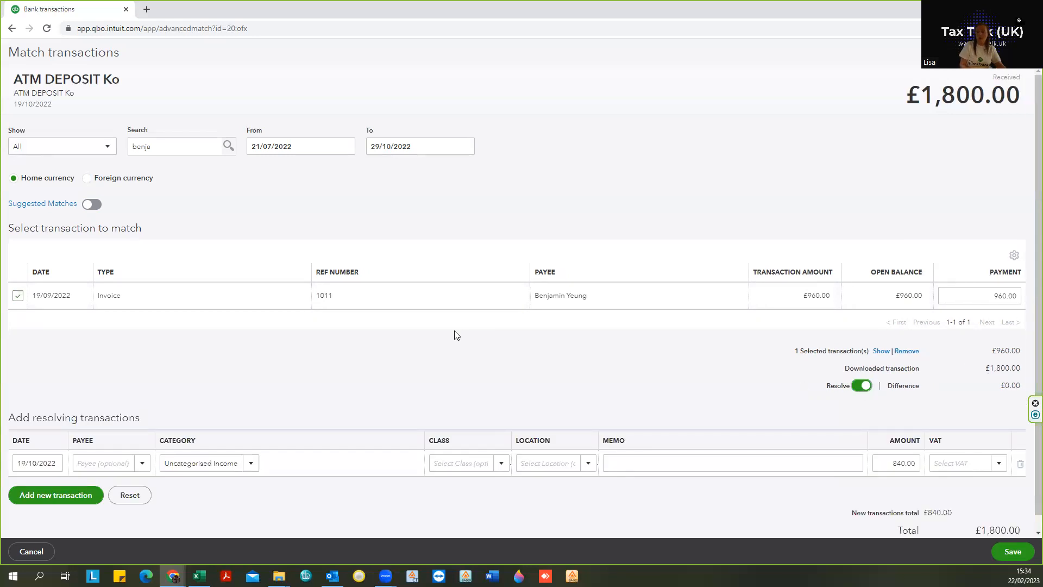
Step: Set the resolving transaction's payee to the customer and its category to Debtors
{"action": "scroll", "coordinate": [455, 331], "scroll_direction": "down", "scroll_amount": 1}
{"action": "left_click", "coordinate": [100, 448]}
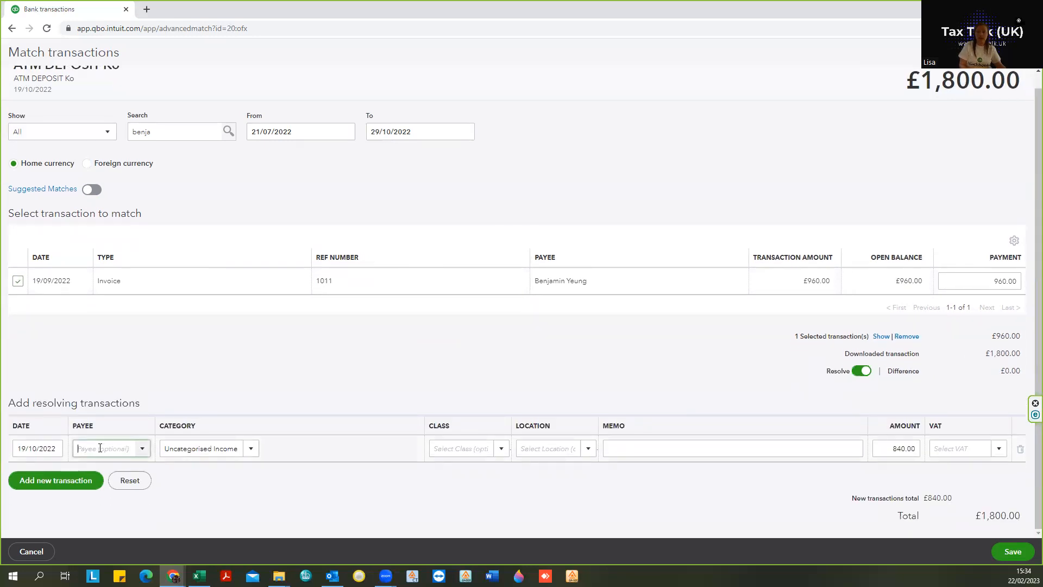
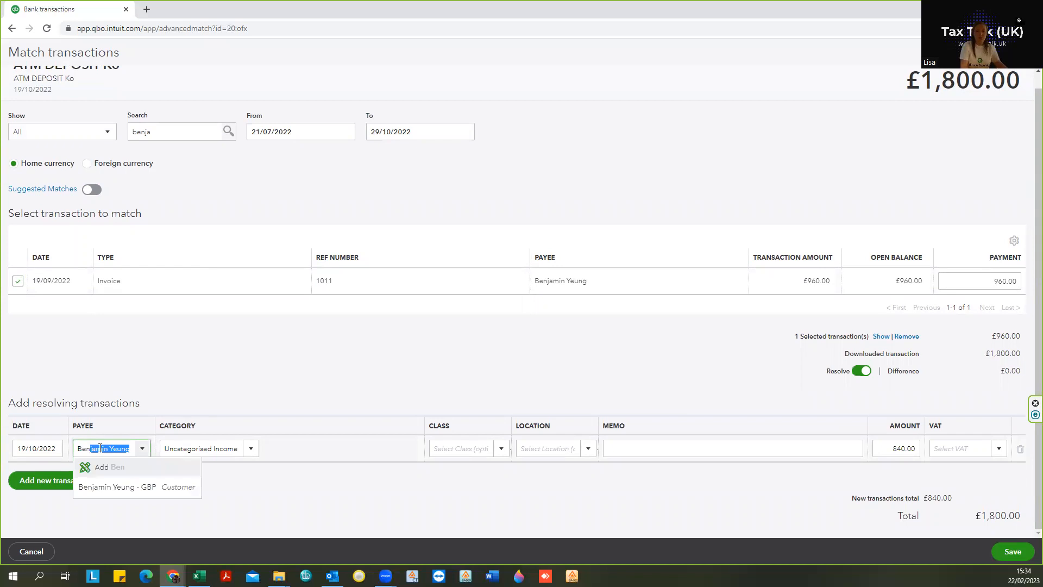
{"action": "left_click", "coordinate": [97, 487]}
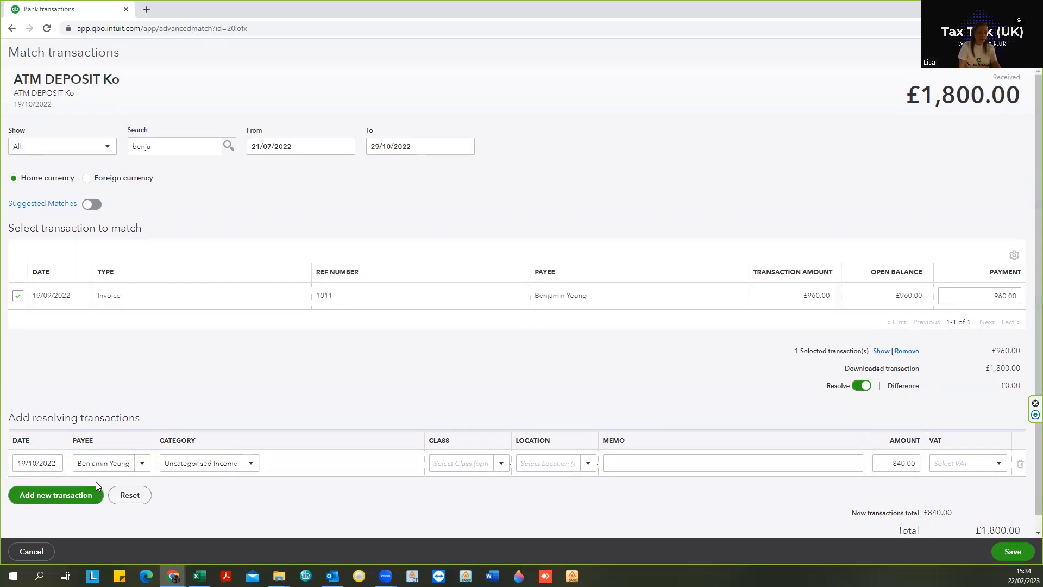
{"action": "key", "text": "shift+Tab"}
{"action": "key", "text": "Tab"}
{"action": "key", "text": "Tab"}
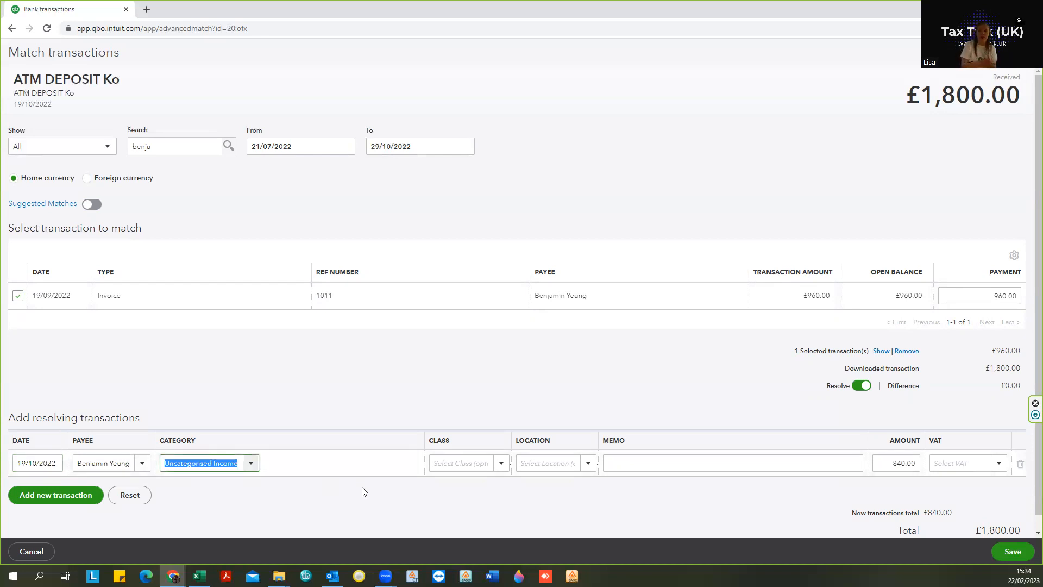
{"action": "type", "text": "Debtors"}
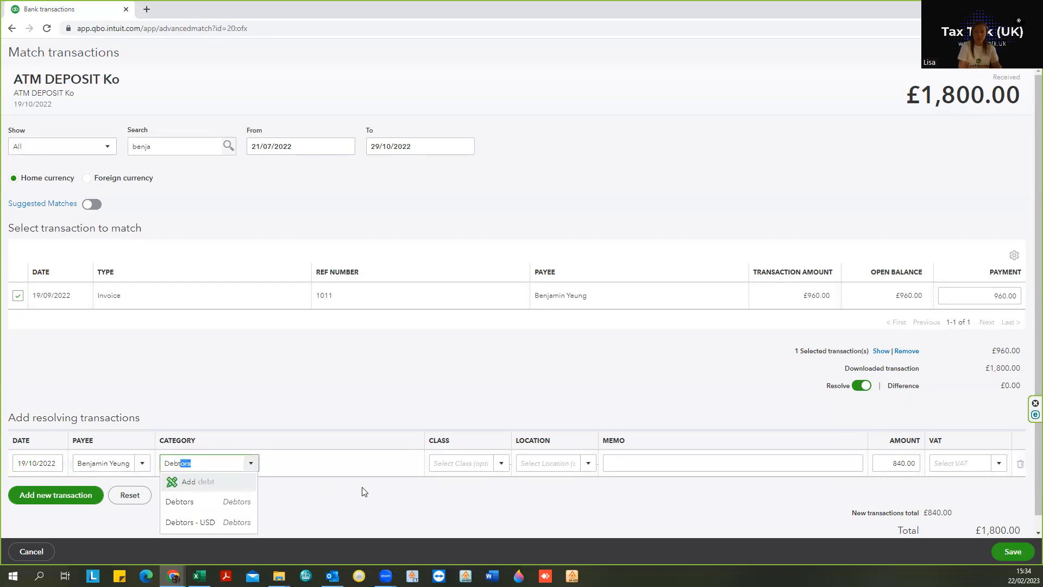
{"action": "left_click", "coordinate": [225, 502]}
Step: Set the resolving transaction's VAT to No VAT (Sales)
{"action": "left_click", "coordinate": [964, 464]}
{"action": "type", "text": "no"}
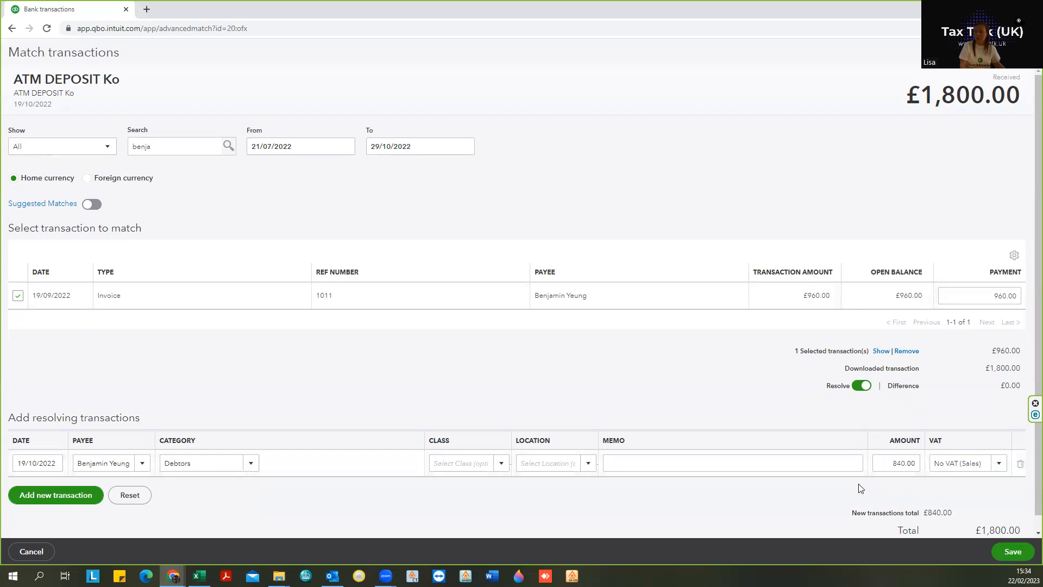
{"action": "left_click", "coordinate": [953, 480]}
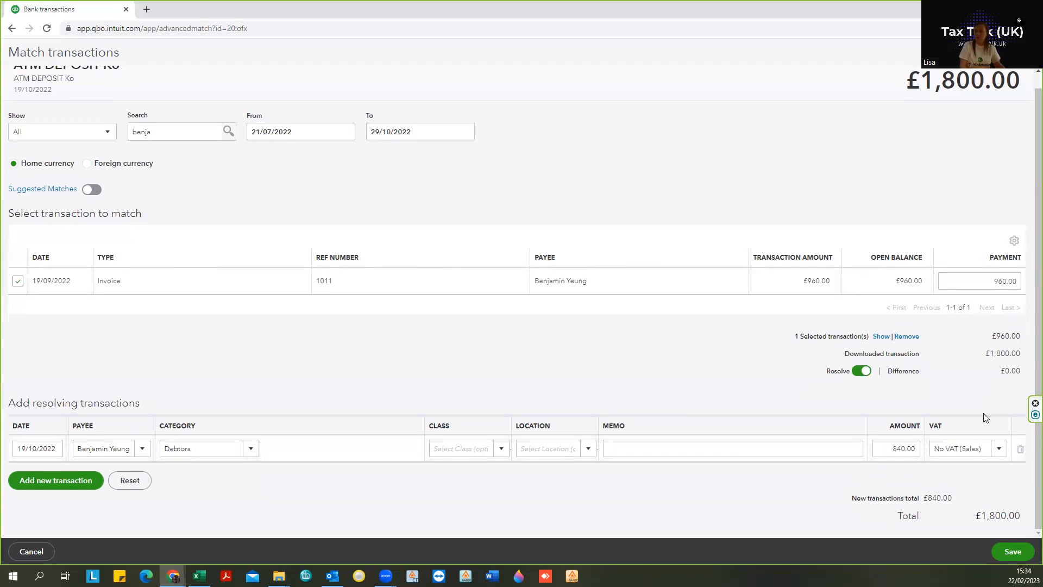